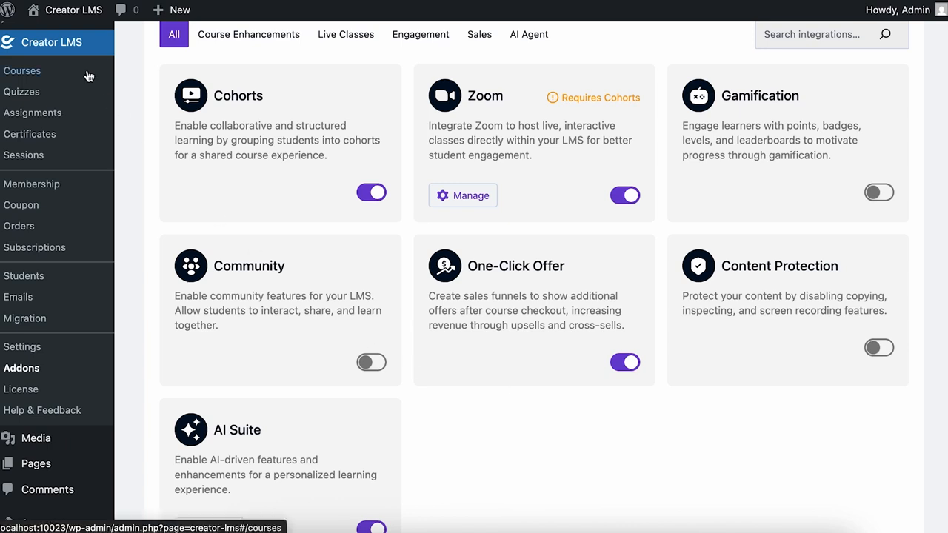
# - Go to the Creator LMS Courses list from the sidebar
pyautogui.click(87, 74)
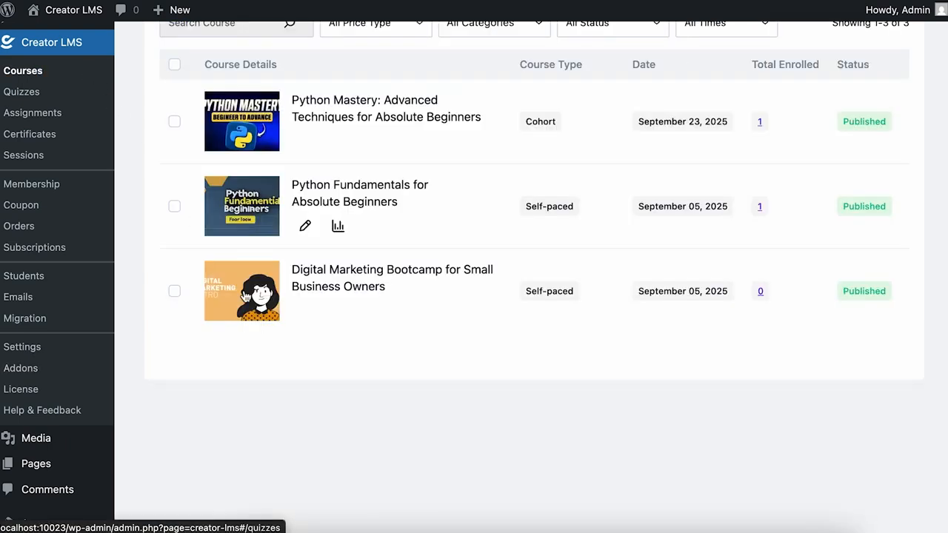
# - Edit the Python Fundamentals for Absolute Beginners course from the All Courses list
pyautogui.scroll(2, 330, 383)
pyautogui.moveTo(330, 383)
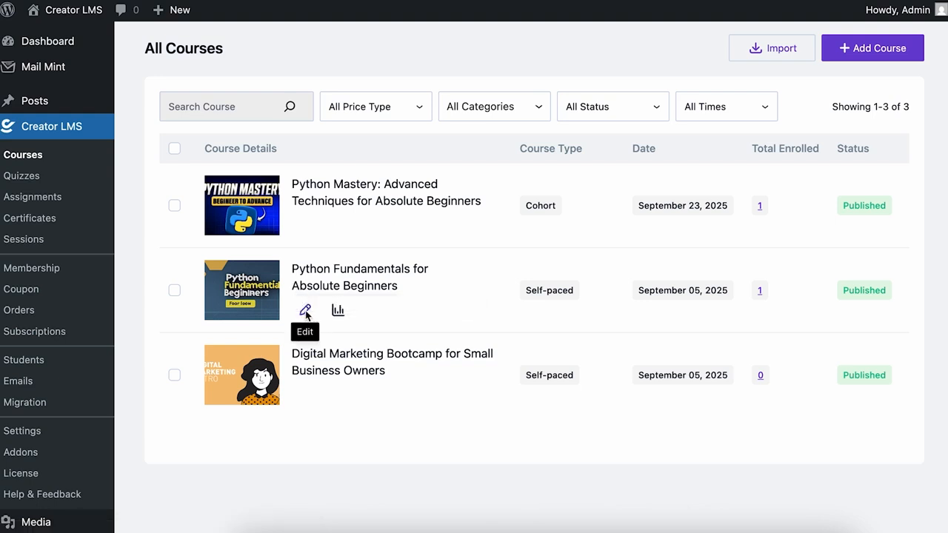
pyautogui.click(305, 310)
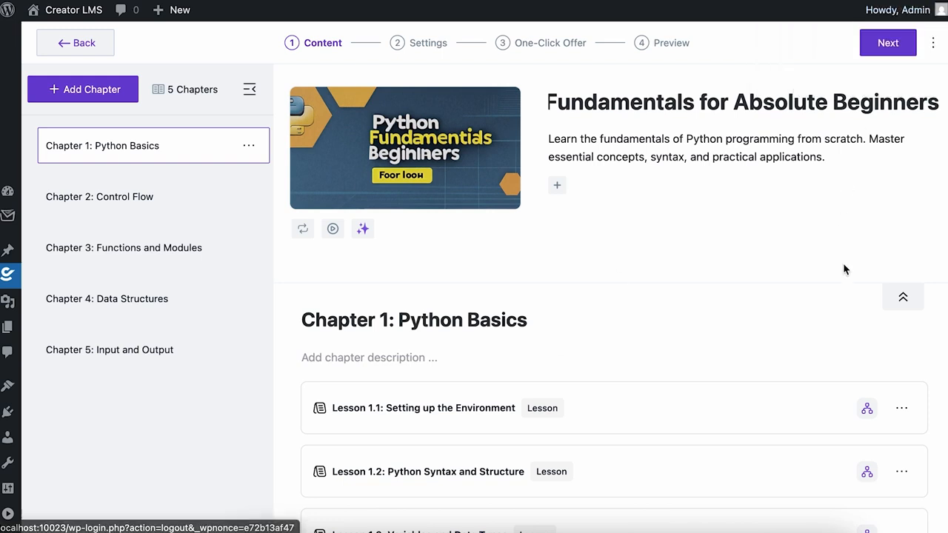
# - Advance past the Content and Settings steps to the course's One-Click Offer step
pyautogui.click(897, 47)
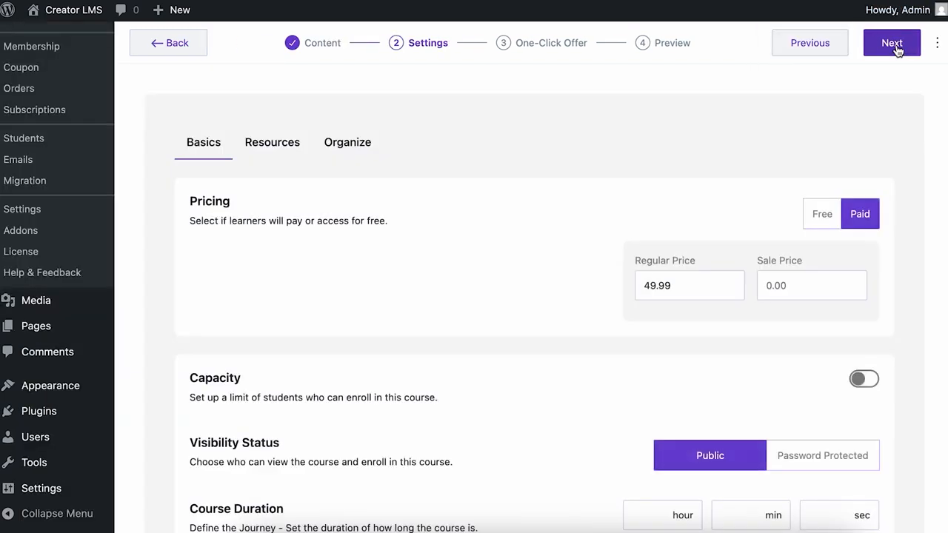
pyautogui.click(896, 49)
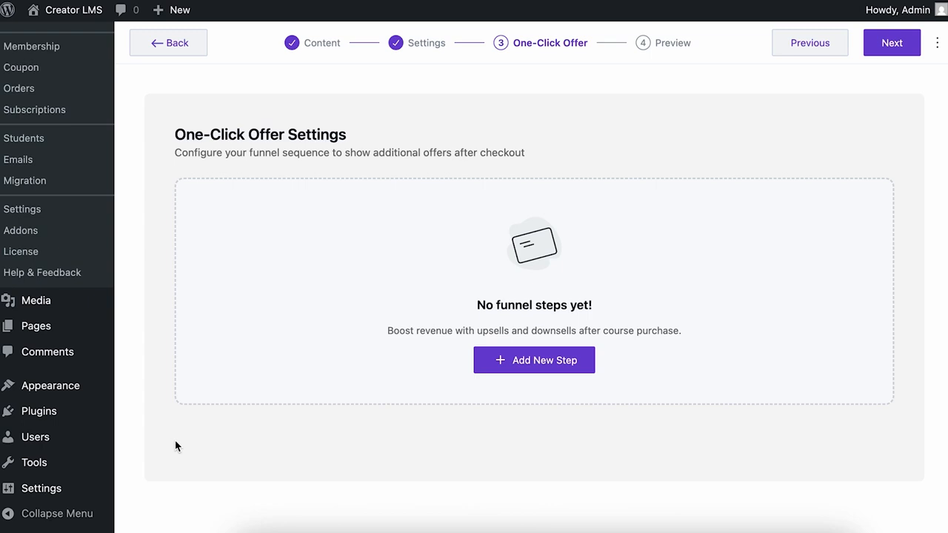
# - Add funnel Step 1 and set its step type to Upsell
pyautogui.click(494, 364)
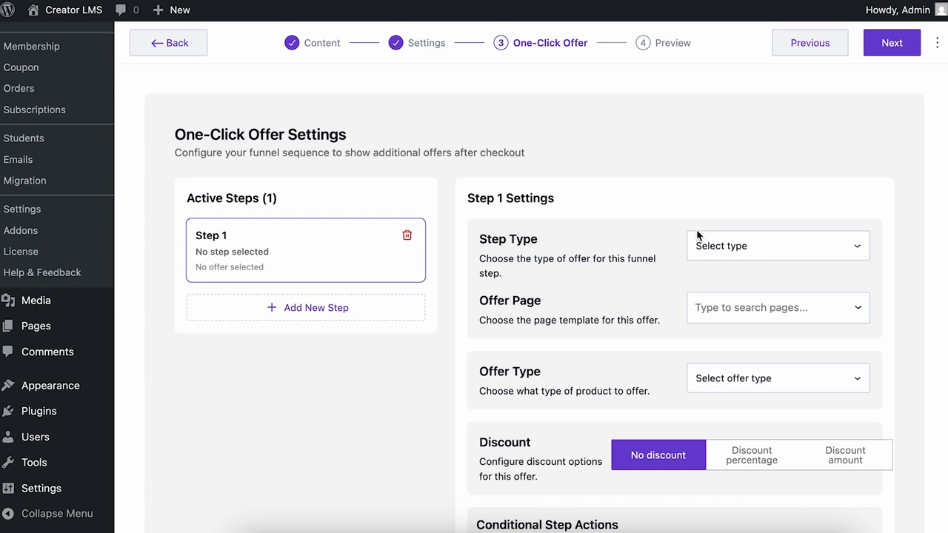
pyautogui.scroll(-3, 696, 235)
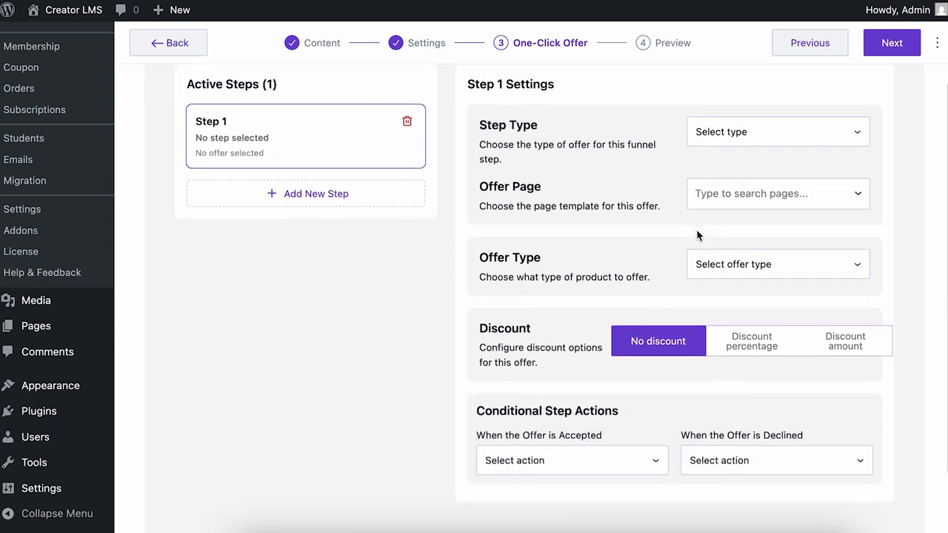
pyautogui.click(858, 136)
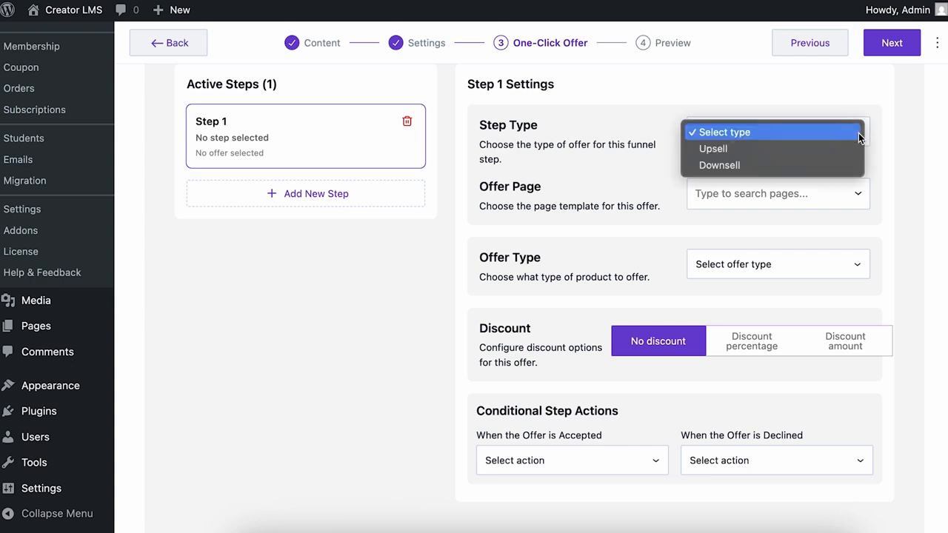
pyautogui.click(813, 152)
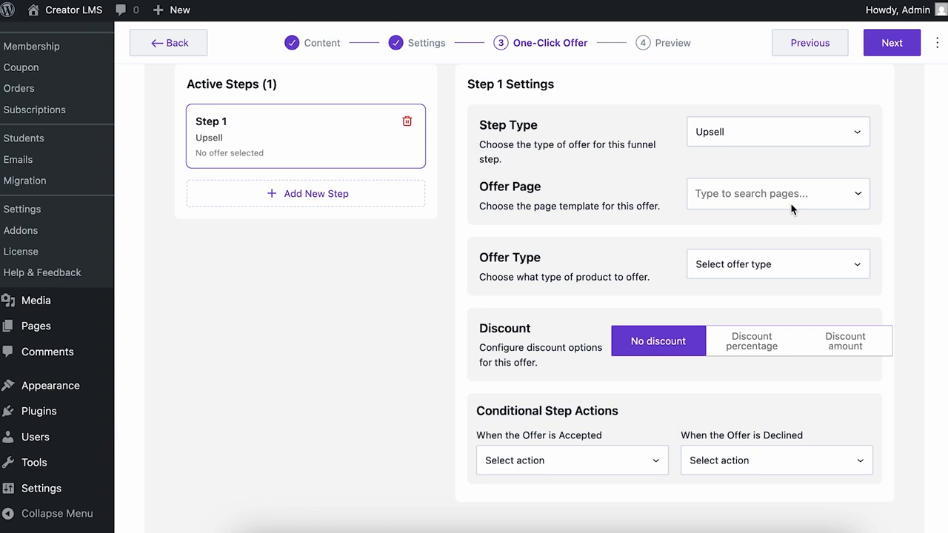
pyautogui.moveTo(33, 325)
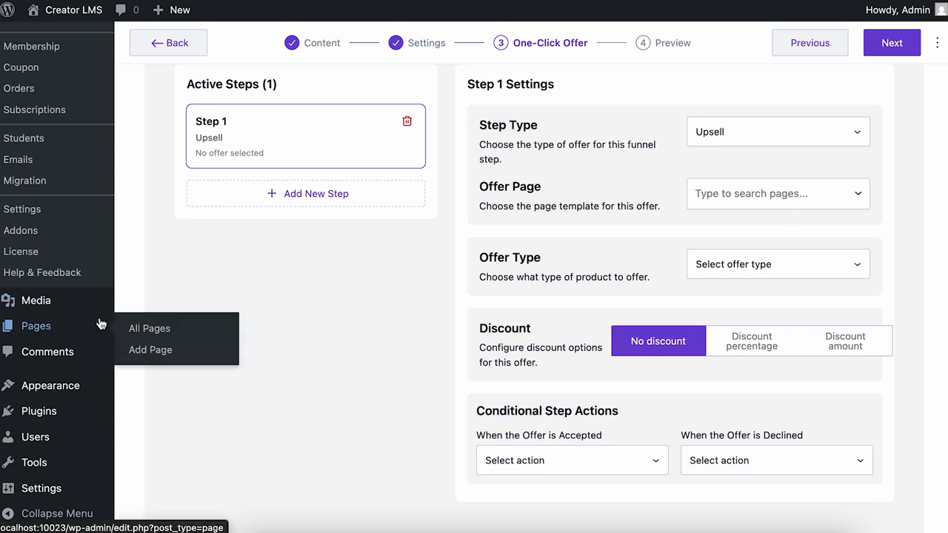
pyautogui.click(170, 328)
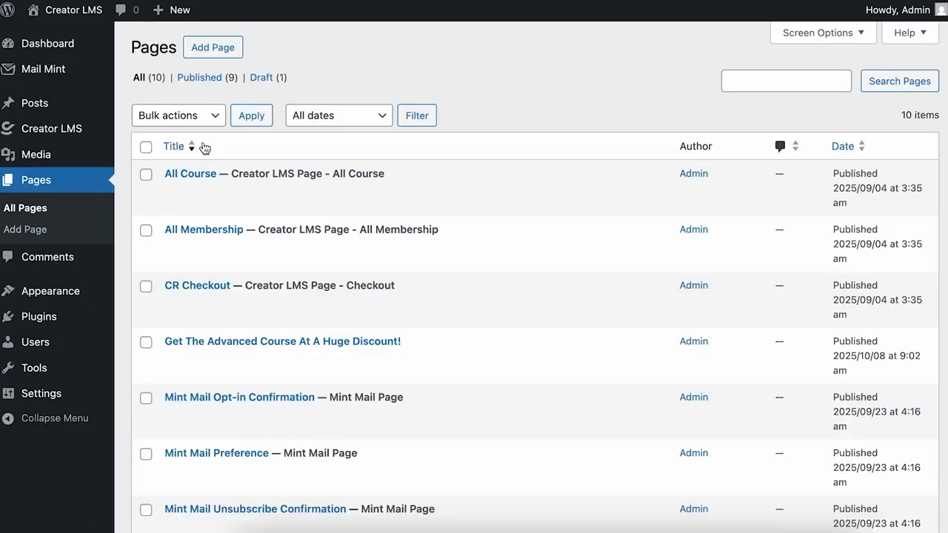
pyautogui.scroll(-5, 187, 188)
pyautogui.scroll(5, 188, 192)
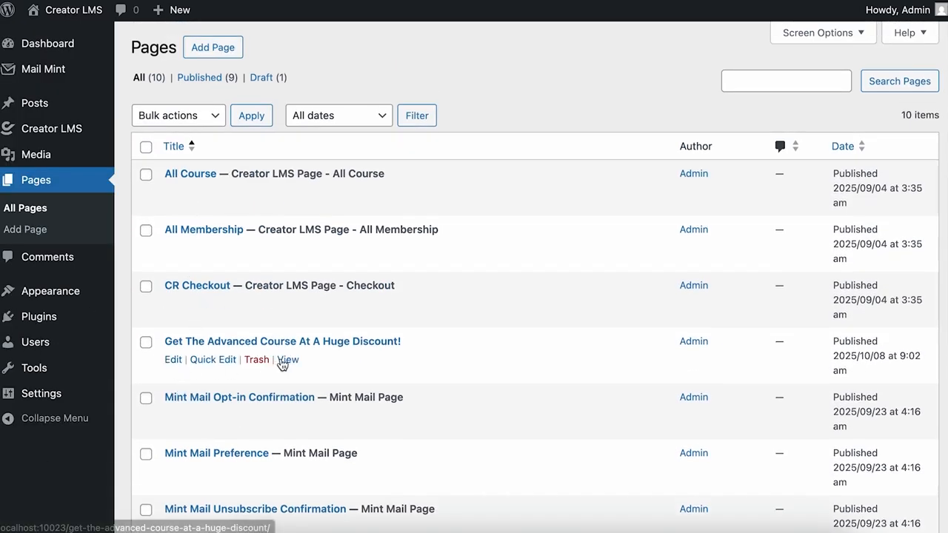
pyautogui.click(288, 360)
pyautogui.scroll(-7, 696, 297)
pyautogui.scroll(8, 696, 296)
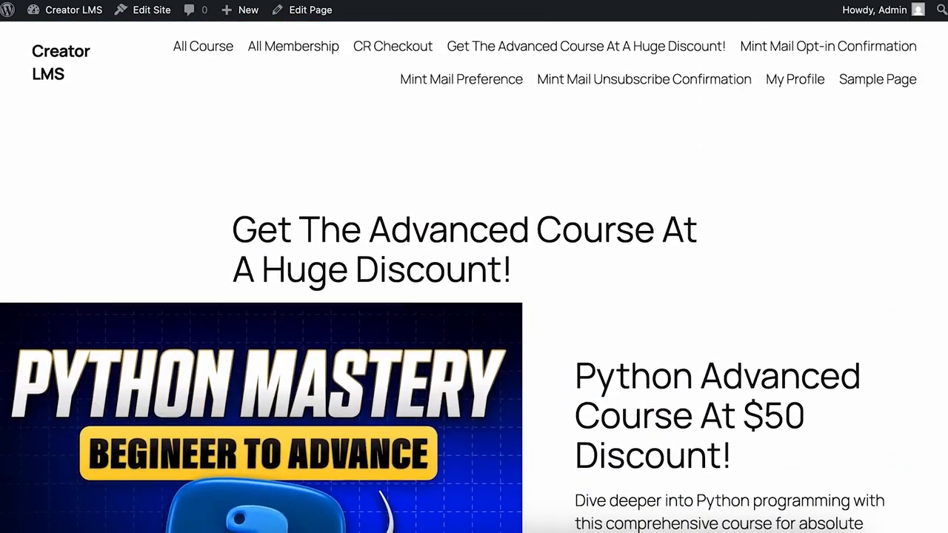
pyautogui.click(799, 0)
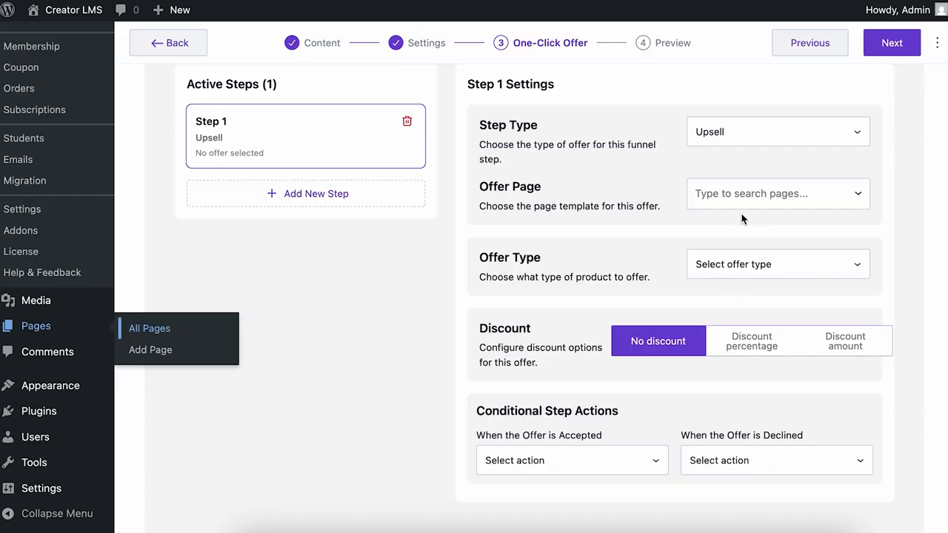
pyautogui.click(757, 193)
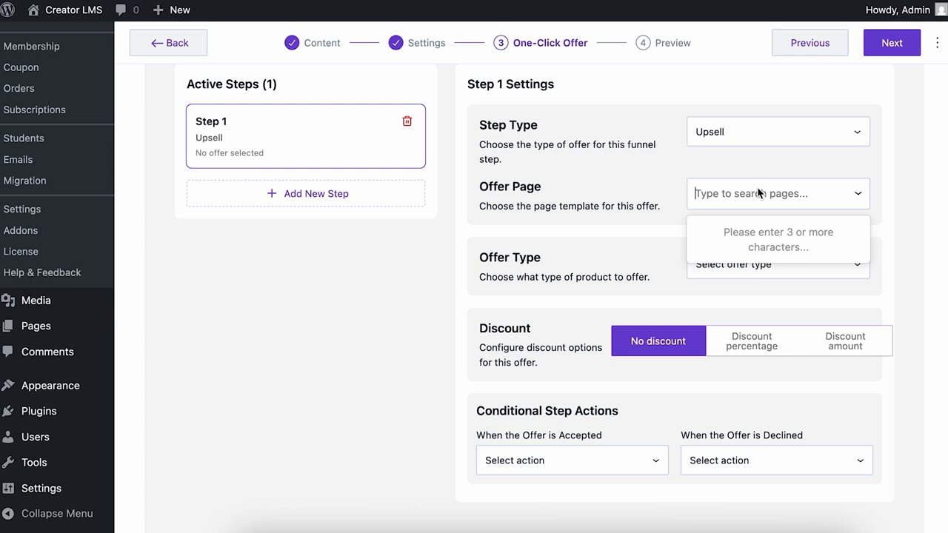
# - Use the advanced-course discount offer page and offer the Python Mastery: Advanced Techniques course
pyautogui.write('Get')
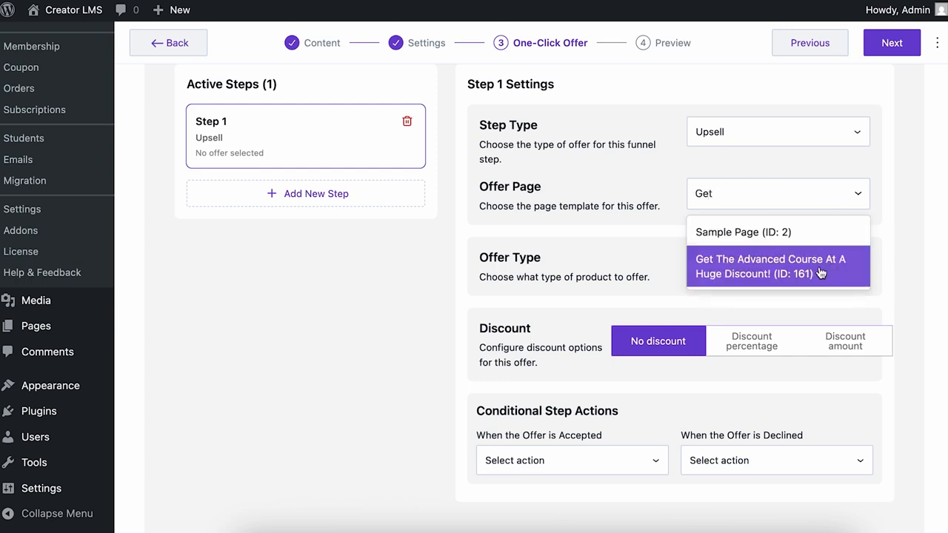
pyautogui.click(820, 273)
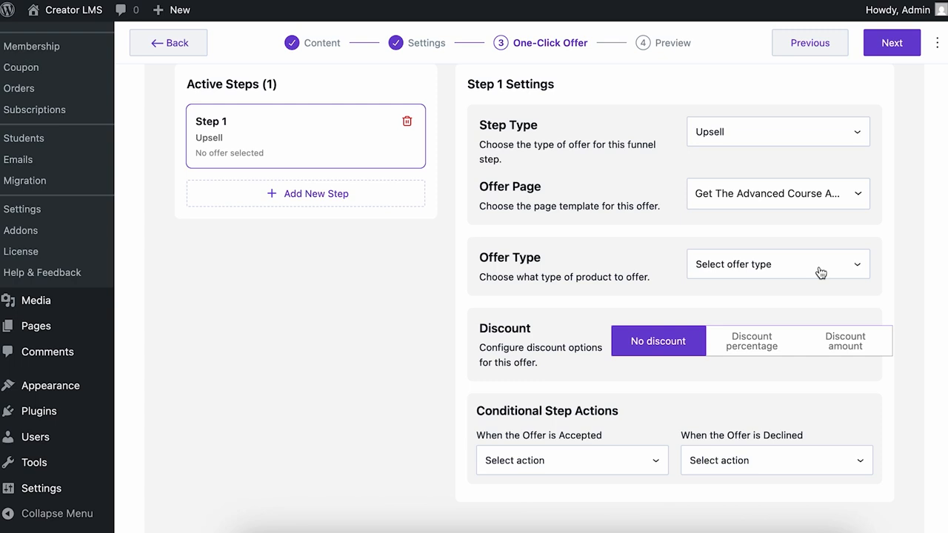
pyautogui.click(820, 273)
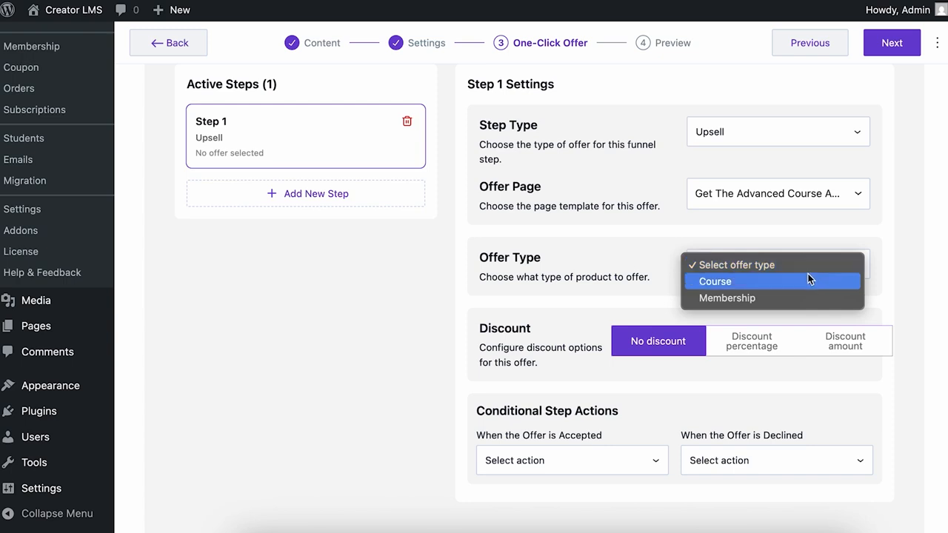
pyautogui.click(805, 279)
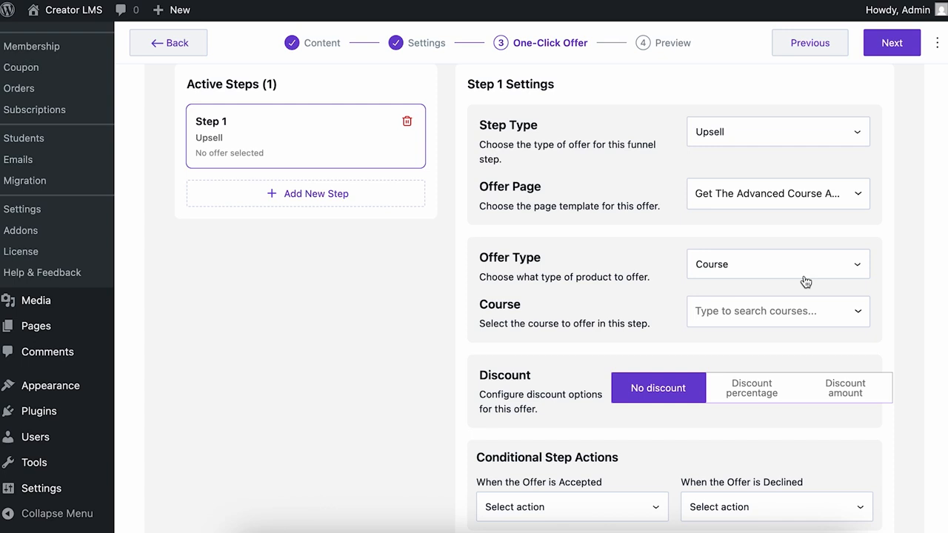
pyautogui.click(806, 310)
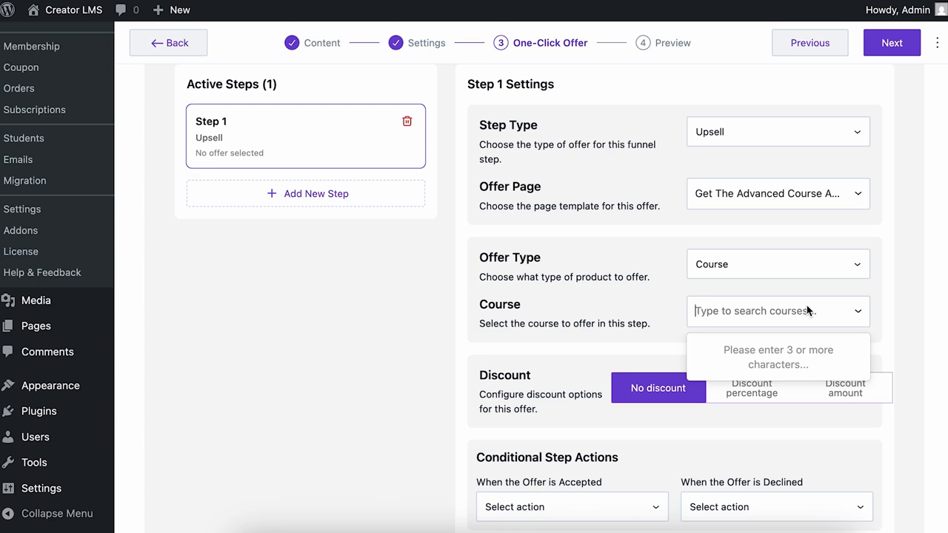
pyautogui.write('pyth')
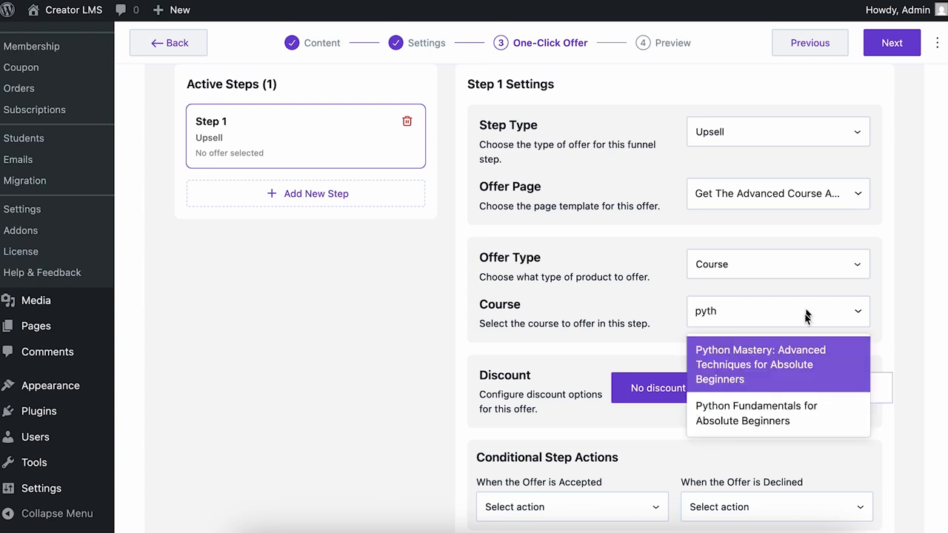
pyautogui.click(774, 373)
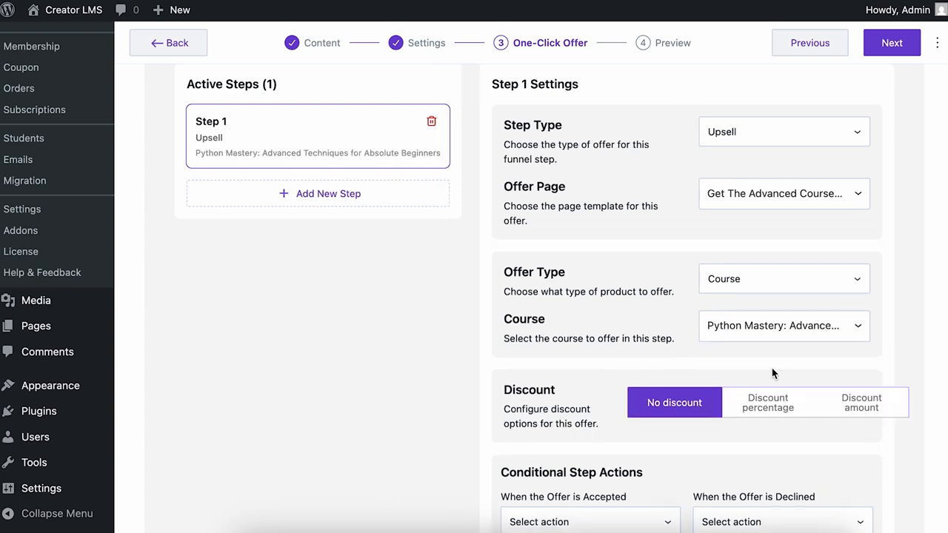
# - Switch the upsell discount to a fixed discount amount of 49
pyautogui.scroll(-2, 772, 373)
pyautogui.click(861, 315)
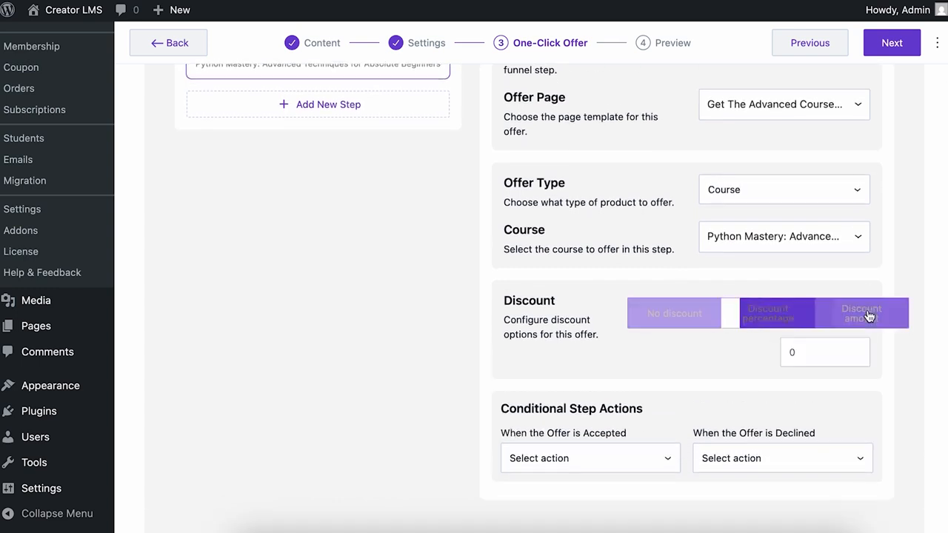
pyautogui.click(812, 361)
pyautogui.write('5')
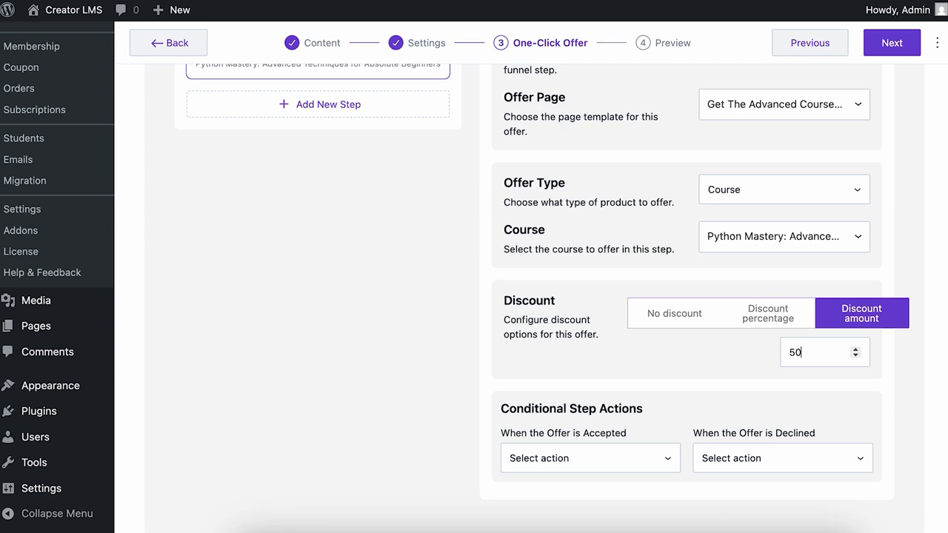
# - Send both accepted and declined offers to the Final Thank You Page, then continue to Preview
pyautogui.scroll(-1, 824, 353)
pyautogui.scroll(-3, 647, 414)
pyautogui.click(655, 383)
pyautogui.click(627, 420)
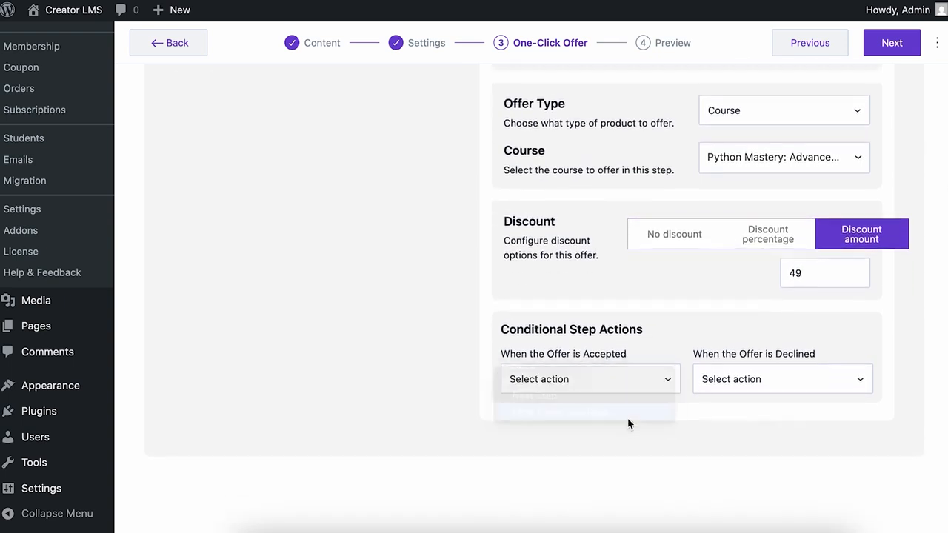
pyautogui.click(807, 383)
pyautogui.click(792, 410)
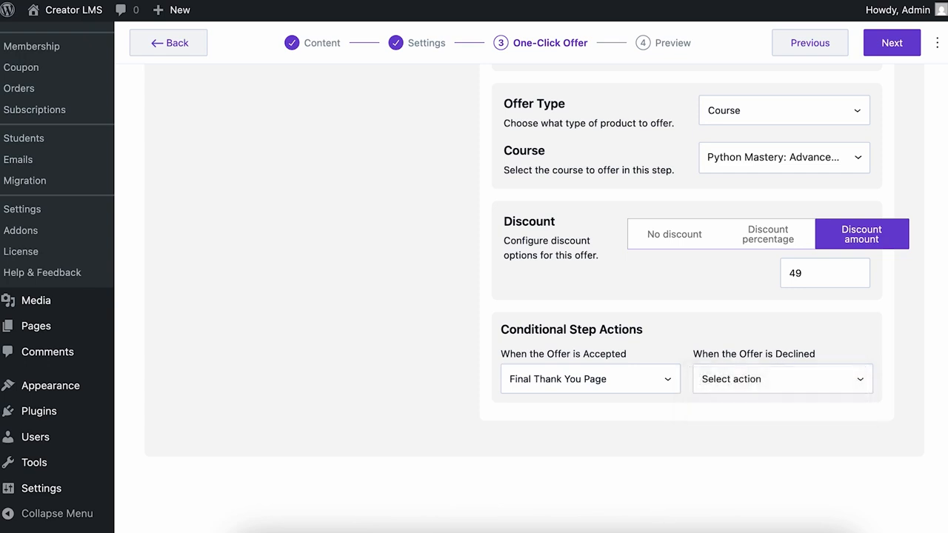
pyautogui.click(892, 45)
# - Save the course, open the courses page in an incognito window, and buy Python Fundamentals for $49.99
pyautogui.click(858, 46)
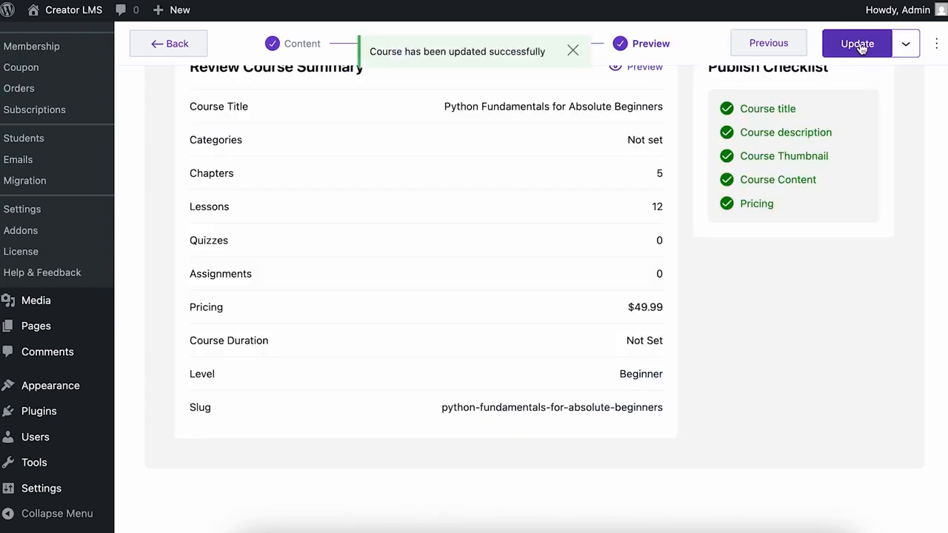
pyautogui.scroll(3, 710, 235)
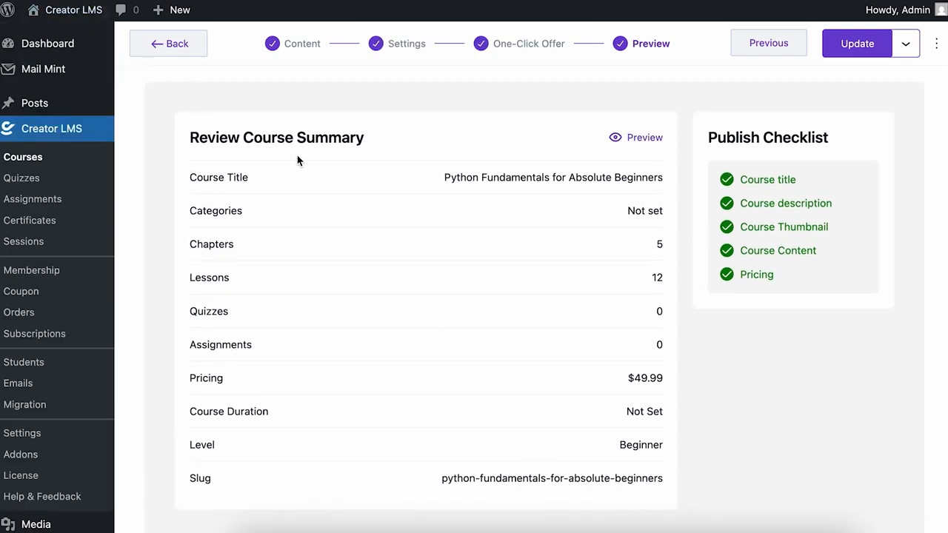
pyautogui.moveTo(60, 17)
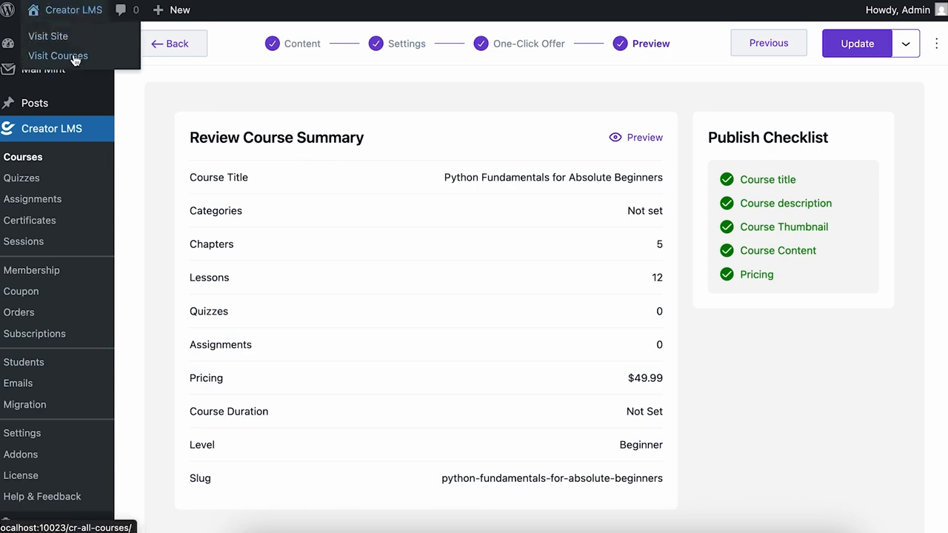
pyautogui.rightClick(74, 59)
pyautogui.click(106, 95)
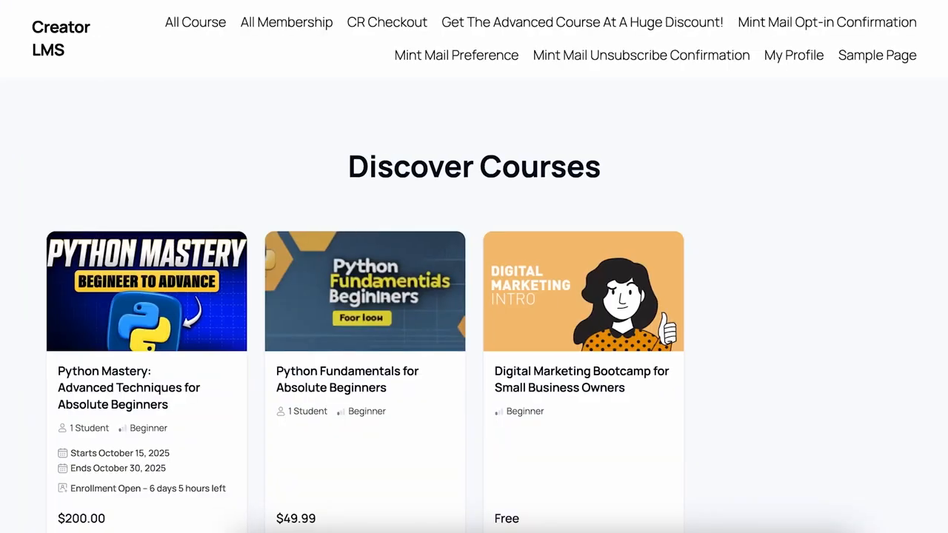
pyautogui.scroll(-3, 364, 464)
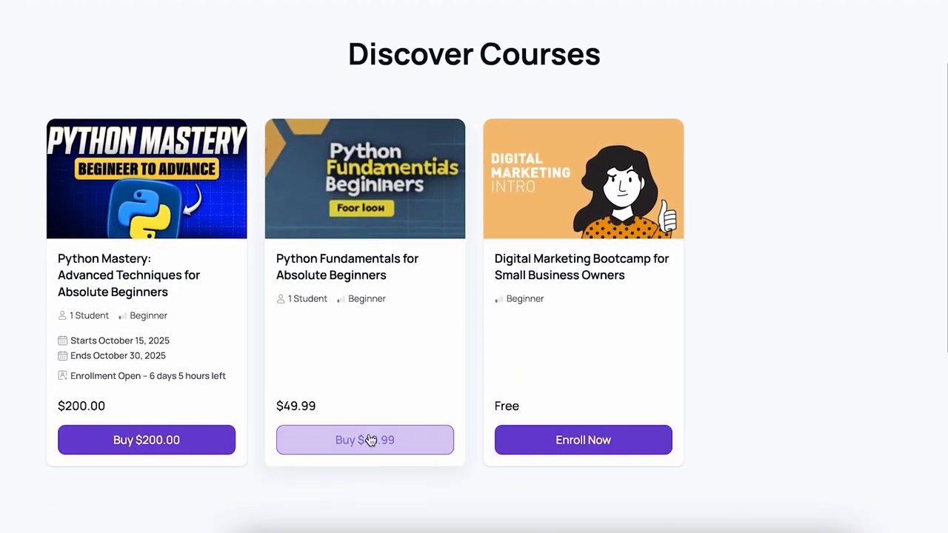
pyautogui.click(369, 440)
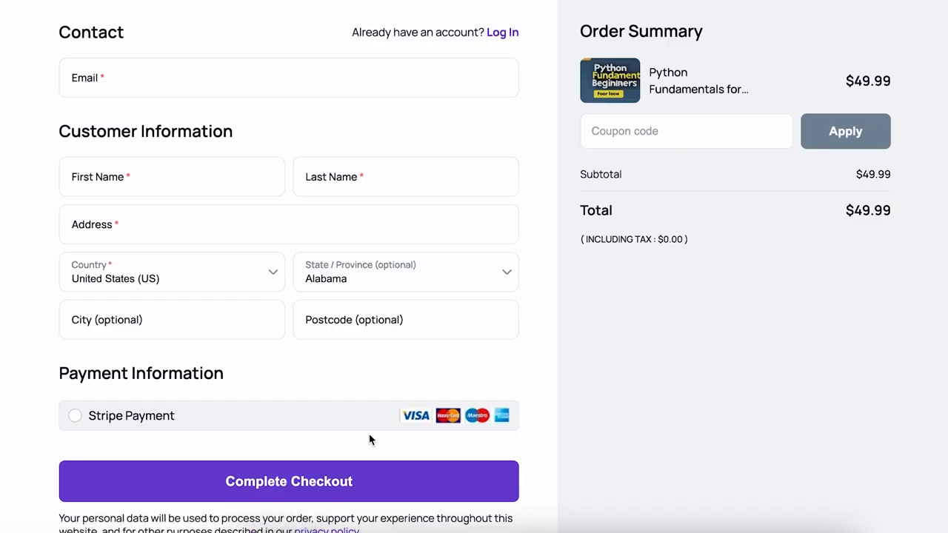
# - Fill in the customer's e-mail, first and last name, address and state at checkout
pyautogui.click(168, 74)
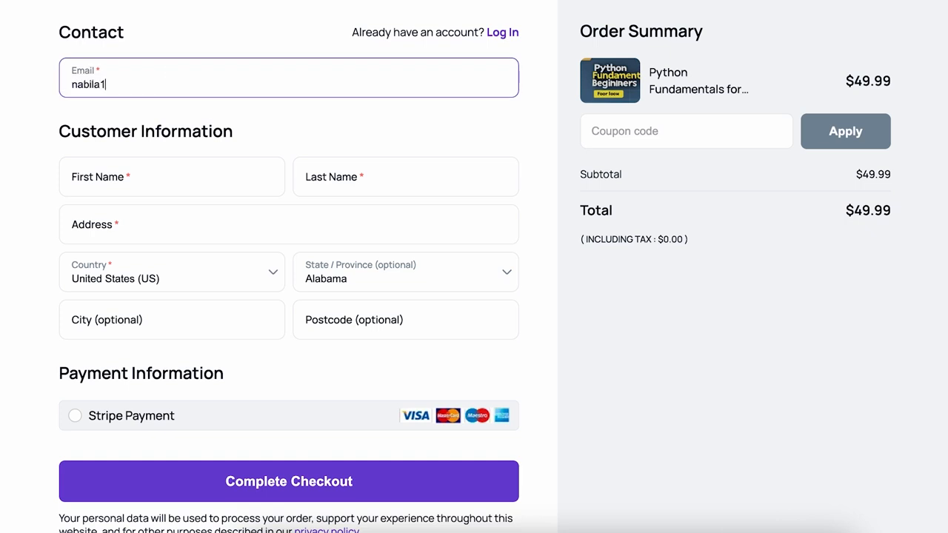
pyautogui.click(119, 163)
pyautogui.click(355, 173)
pyautogui.click(288, 222)
pyautogui.write('Chicago')
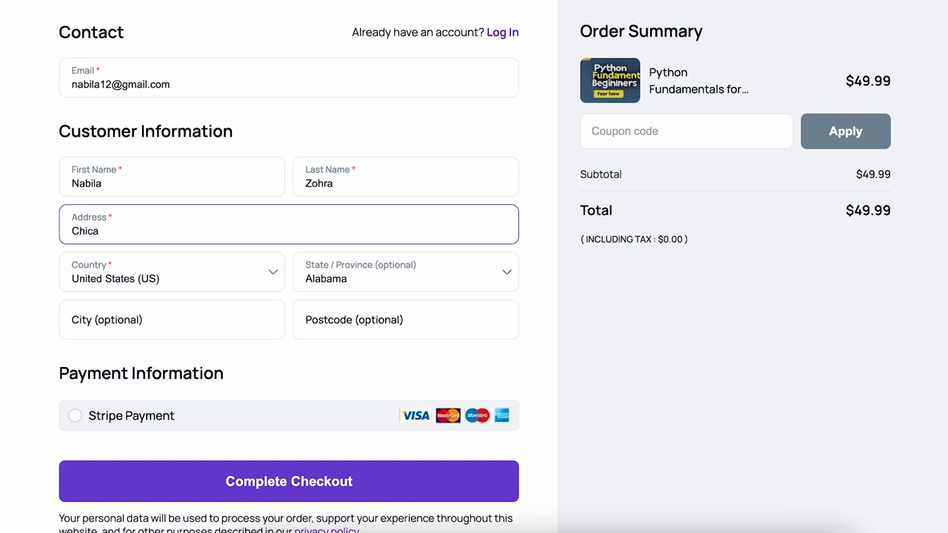
pyautogui.click(379, 274)
pyautogui.click(416, 497)
# - Pay with Stripe using the test card details and complete the checkout
pyautogui.scroll(-1, 233, 360)
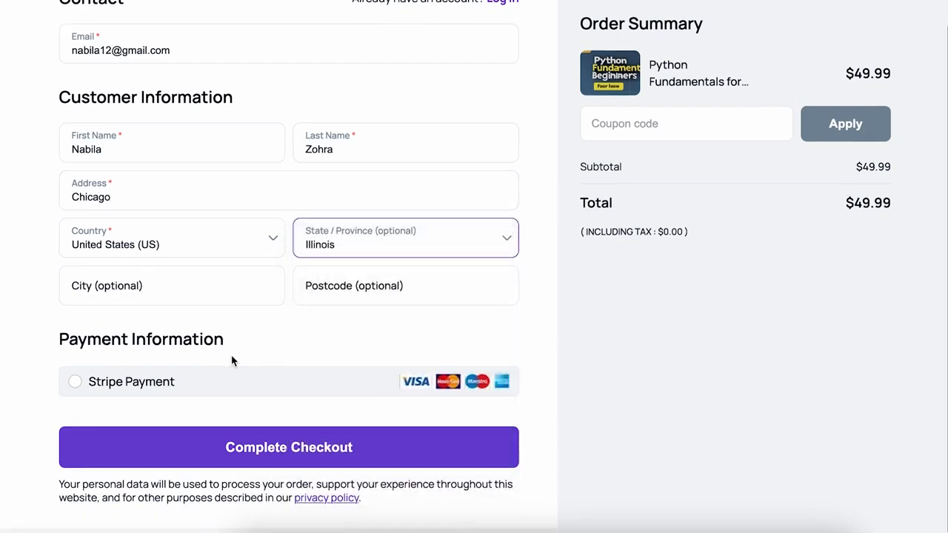
pyautogui.click(75, 389)
pyautogui.scroll(-5, 263, 306)
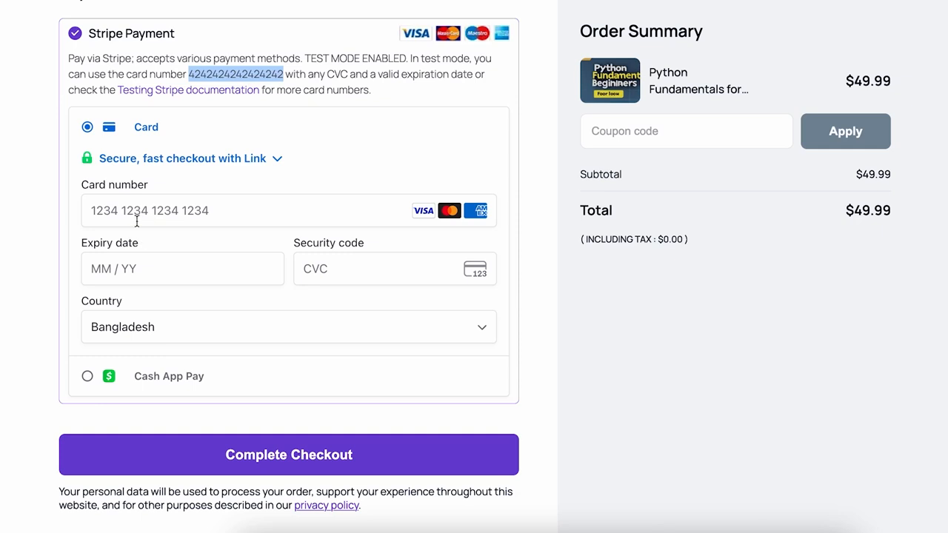
pyautogui.click(101, 210)
pyautogui.hotkey('ctrl', 'v')
pyautogui.write('12')
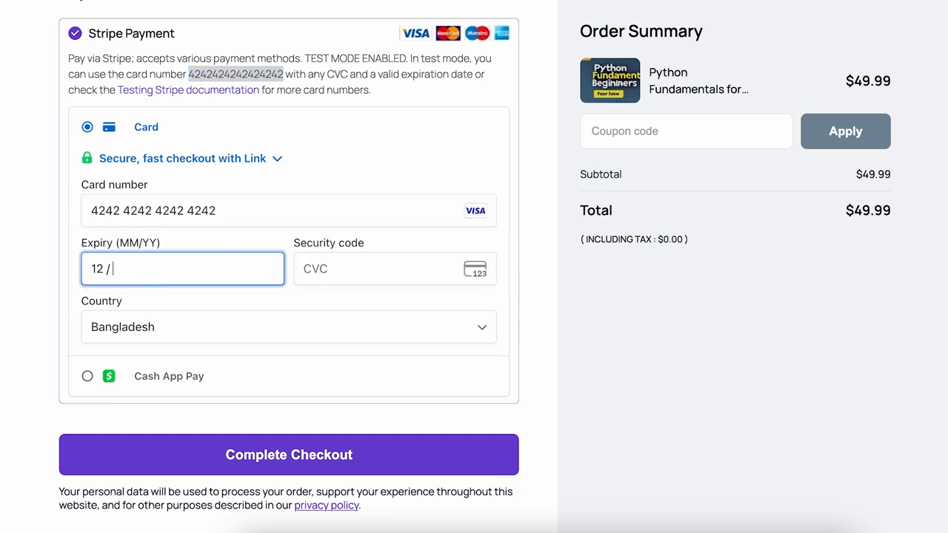
pyautogui.write('30123')
pyautogui.press('Tab')
pyautogui.scroll(-4, 332, 348)
pyautogui.click(298, 457)
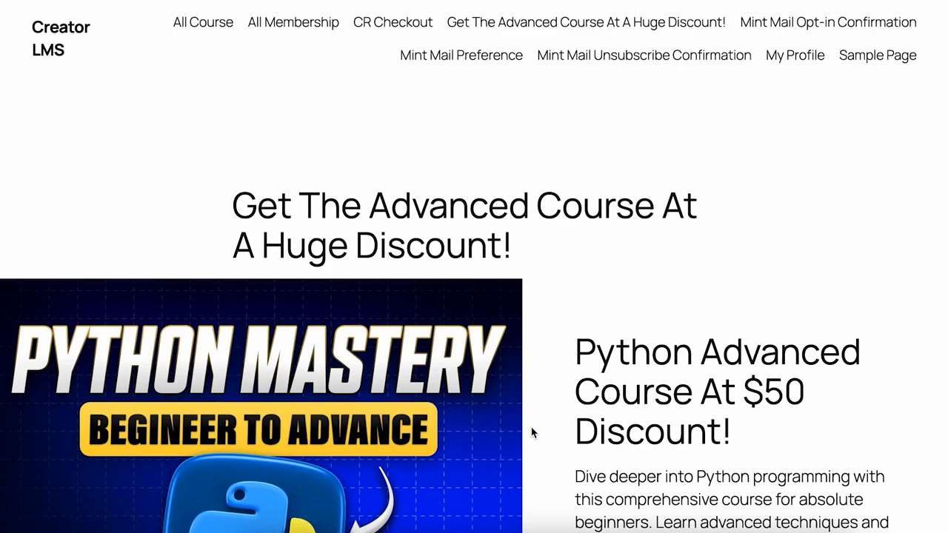
pyautogui.scroll(-3, 531, 433)
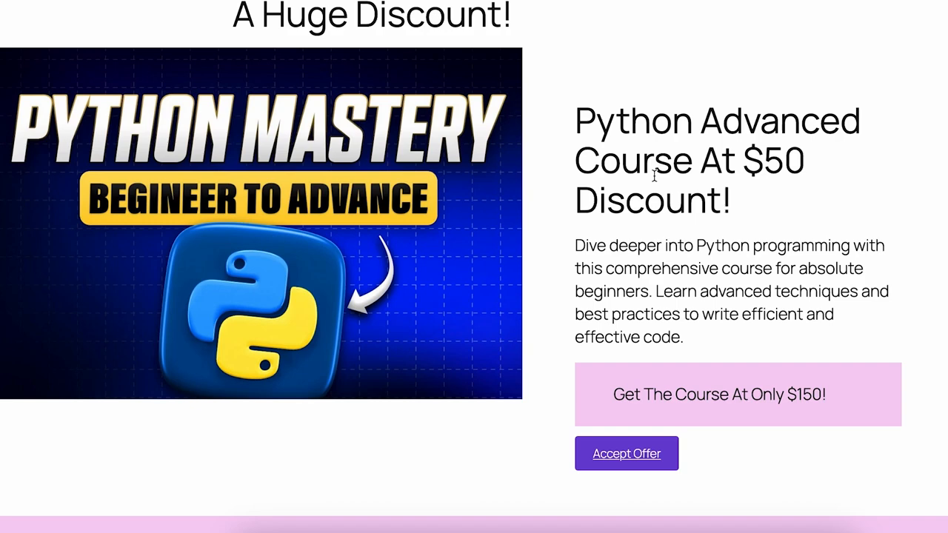
pyautogui.click(633, 467)
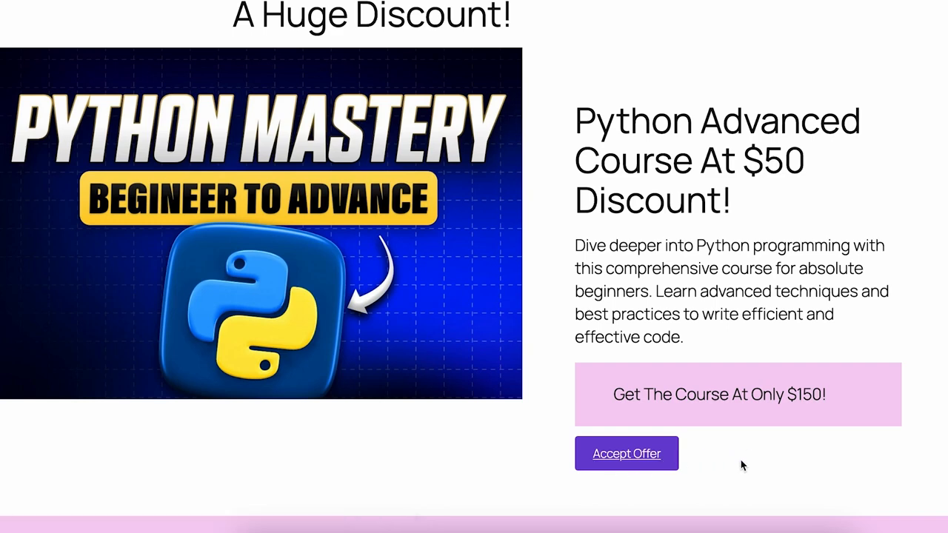
# - Accept the upsell offer and highlight the $200.99 order total on the Thank You page
pyautogui.click(650, 455)
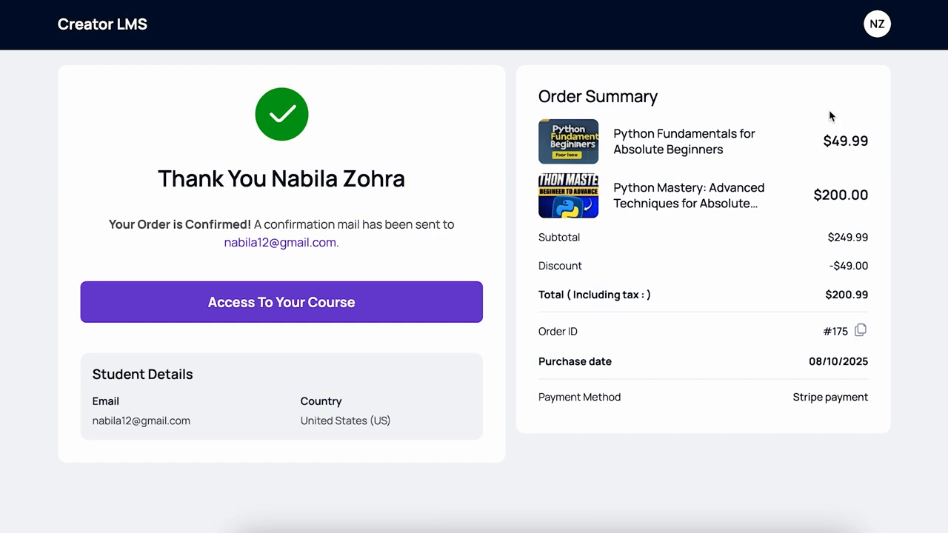
pyautogui.moveTo(827, 294); pyautogui.dragTo(866, 294)
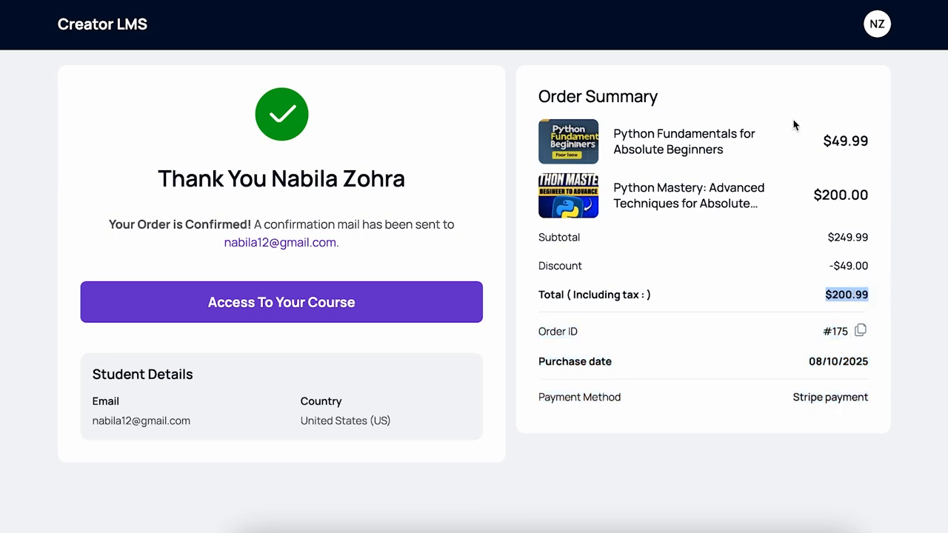